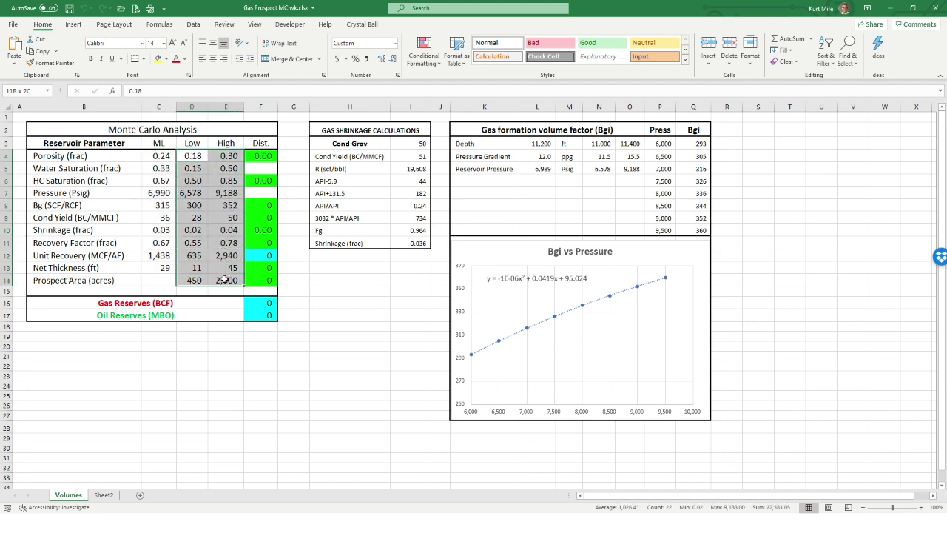
Step: Review the Low/High inputs D4:E14 and column F Dist. cells, then show the Crystal Ball ribbon
{"action": "left_click_drag", "start_coordinate": [224, 279], "coordinate": [225, 280]}
{"action": "left_click", "coordinate": [261, 155]}
{"action": "key", "text": "Down"}
{"action": "key", "text": "Down"}
{"action": "key", "text": "Down"}
{"action": "key", "text": "Down"}
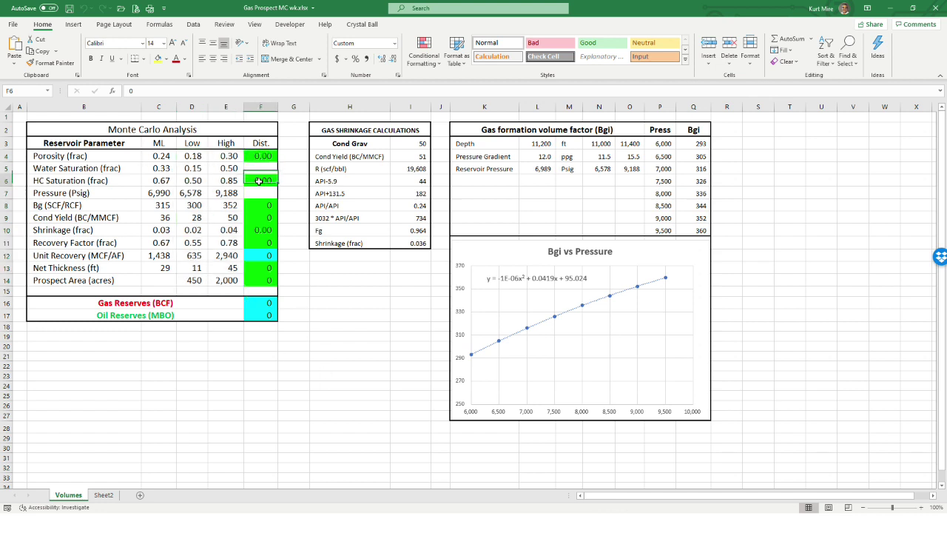
{"action": "left_click", "coordinate": [262, 242]}
{"action": "left_click", "coordinate": [263, 267]}
{"action": "left_click", "coordinate": [261, 281]}
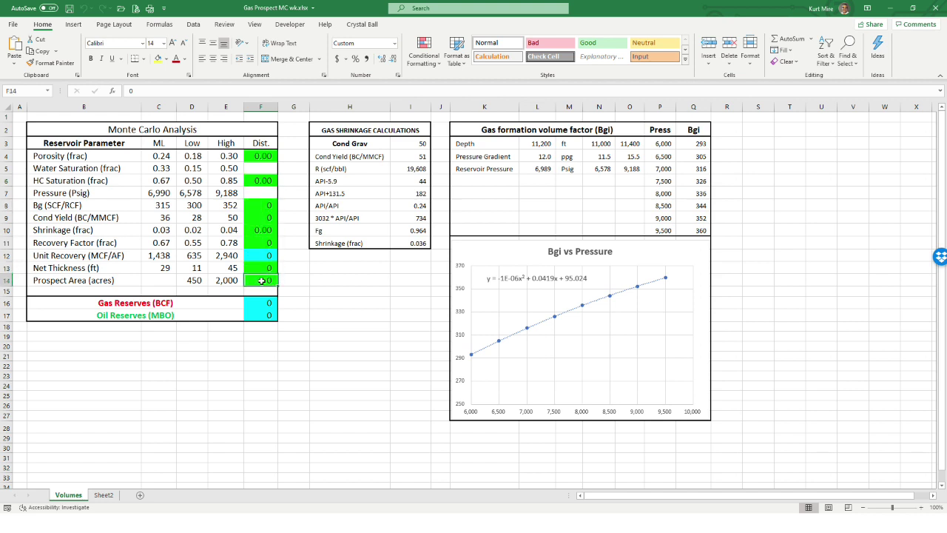
{"action": "left_click", "coordinate": [264, 155]}
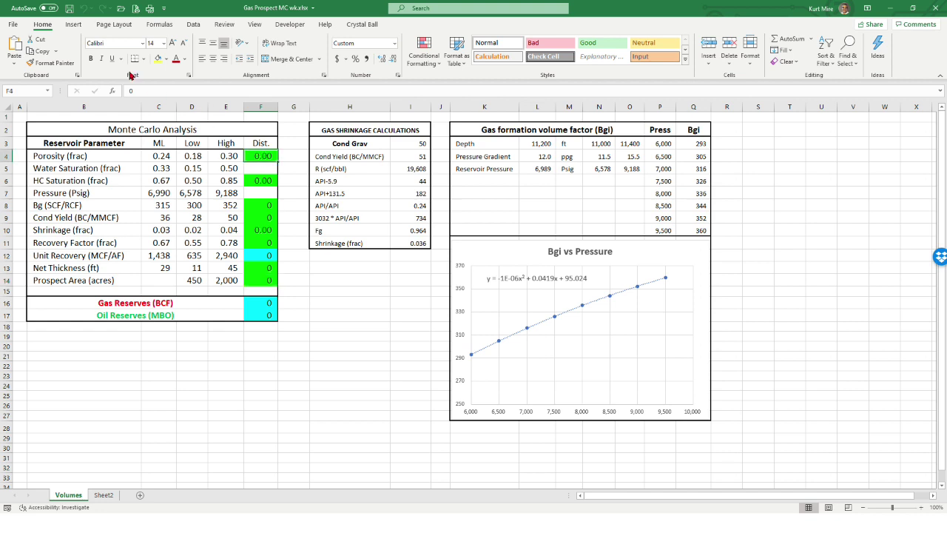
{"action": "left_click", "coordinate": [362, 23]}
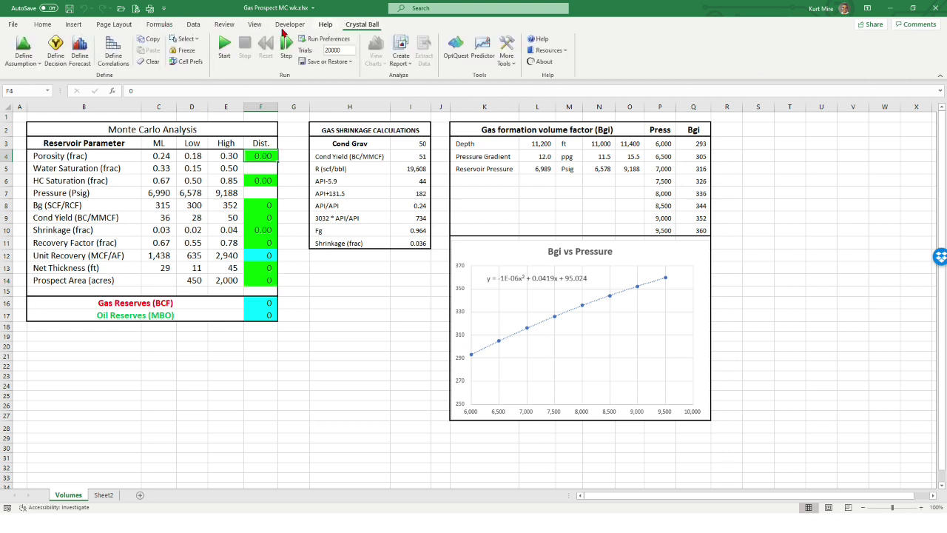
{"action": "left_click", "coordinate": [29, 48]}
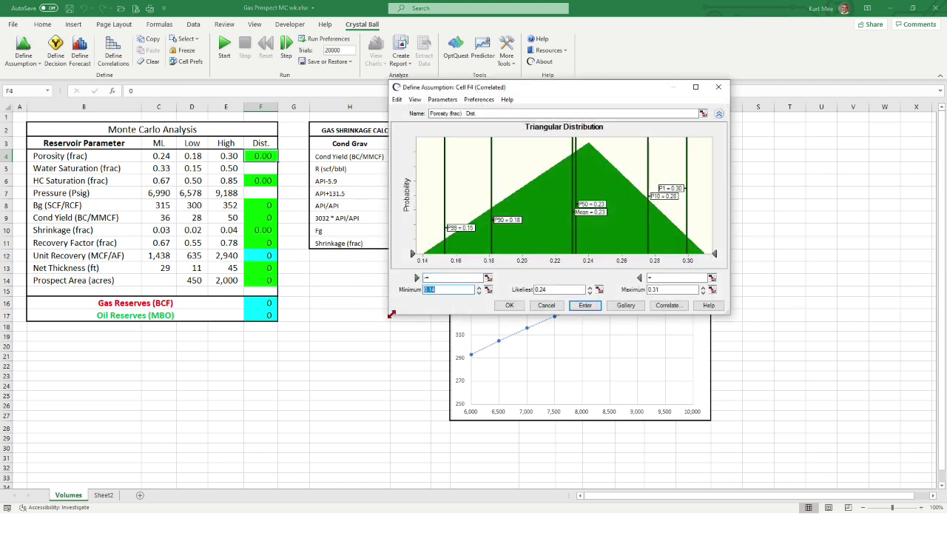
{"action": "left_click_drag", "start_coordinate": [392, 313], "coordinate": [296, 380]}
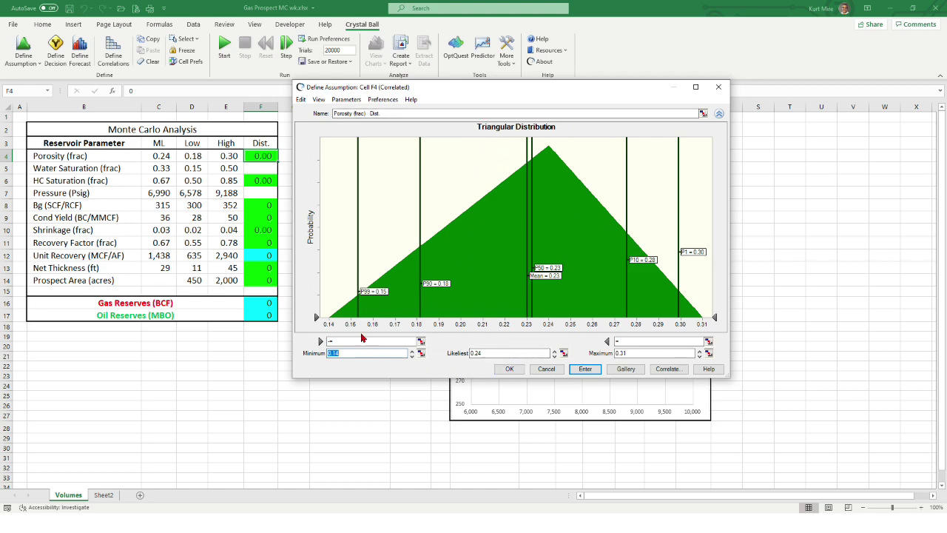
{"action": "left_click", "coordinate": [509, 369]}
{"action": "left_click", "coordinate": [260, 207]}
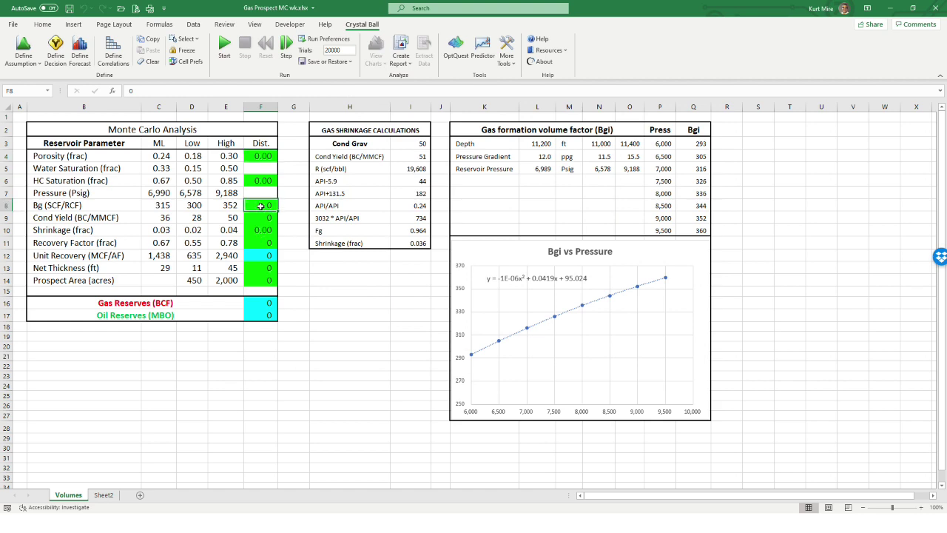
{"action": "left_click", "coordinate": [30, 50]}
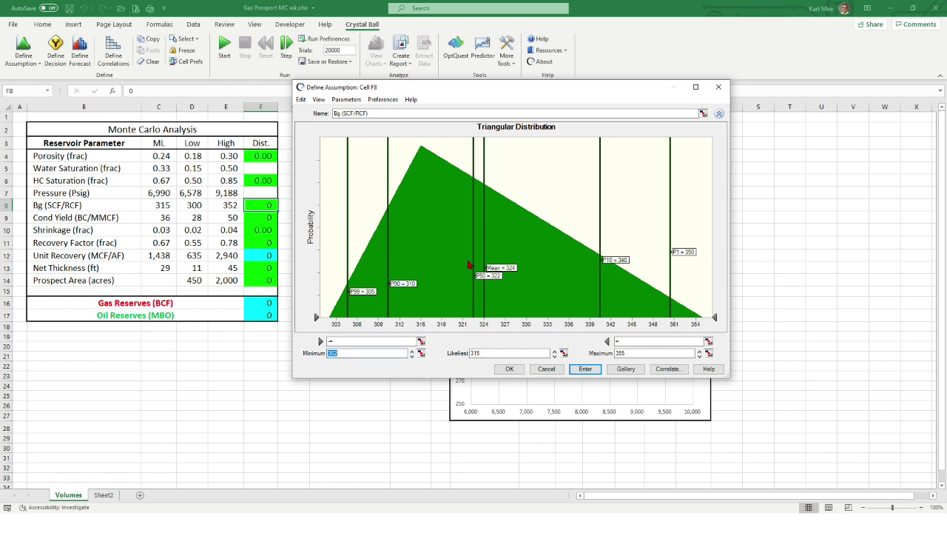
{"action": "left_click", "coordinate": [508, 370]}
{"action": "left_click", "coordinate": [259, 240]}
{"action": "left_click", "coordinate": [23, 48]}
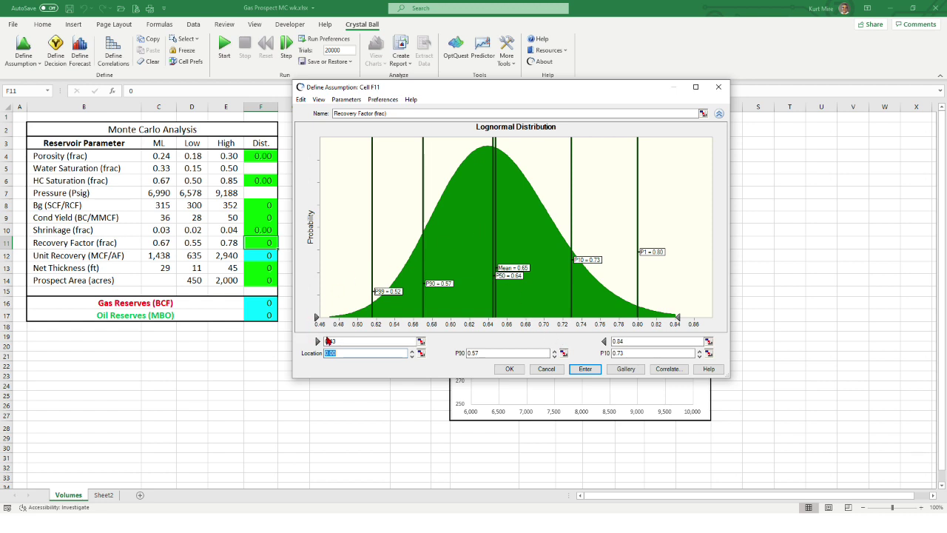
{"action": "left_click_drag", "start_coordinate": [342, 341], "coordinate": [311, 339]}
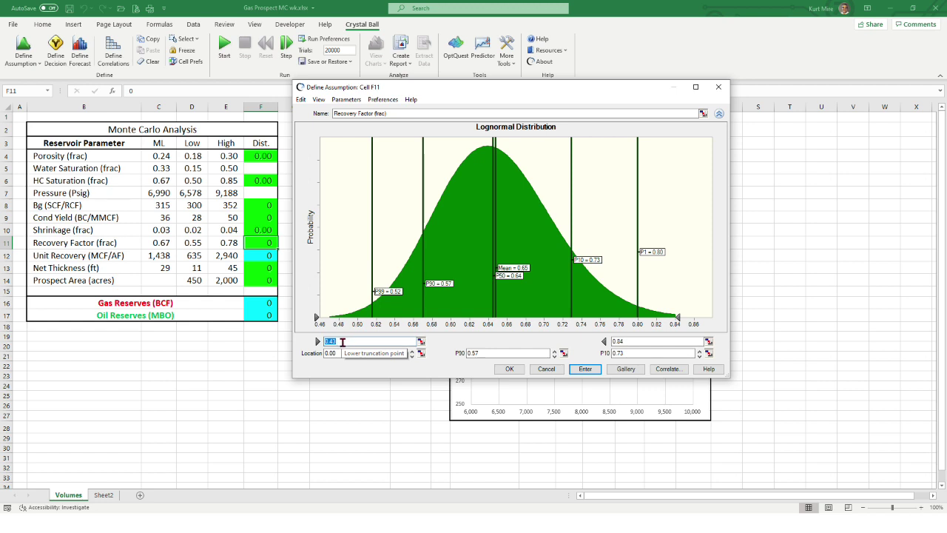
{"action": "left_click_drag", "start_coordinate": [628, 341], "coordinate": [610, 341]}
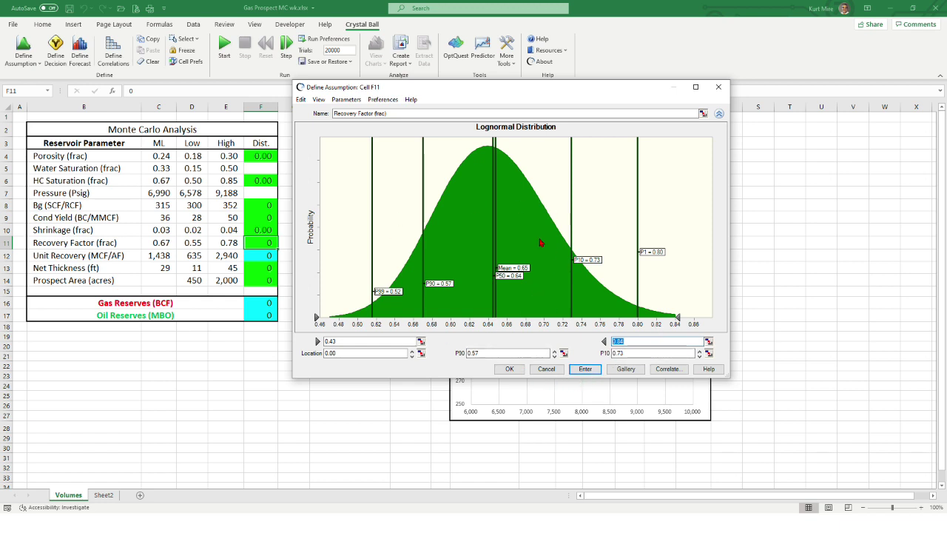
{"action": "left_click", "coordinate": [503, 376]}
{"action": "left_click", "coordinate": [260, 270]}
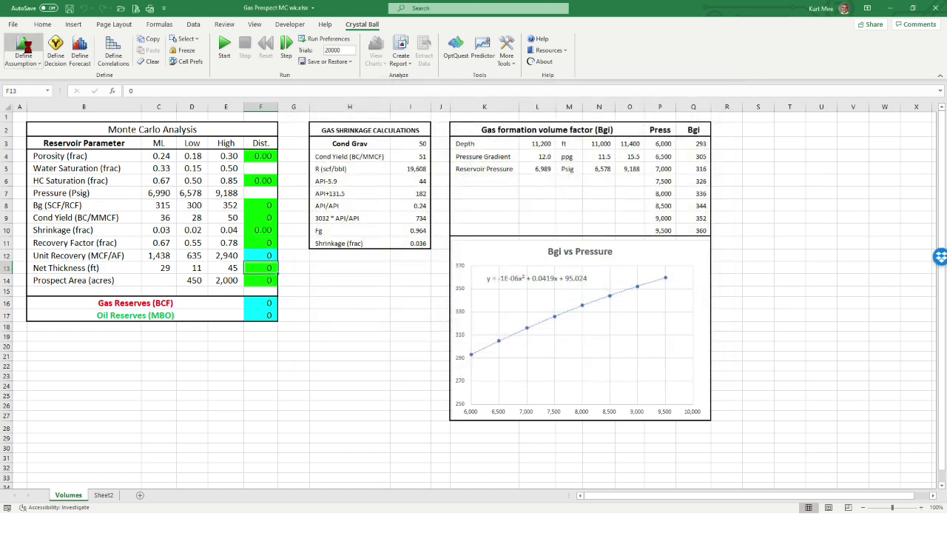
{"action": "left_click", "coordinate": [24, 46]}
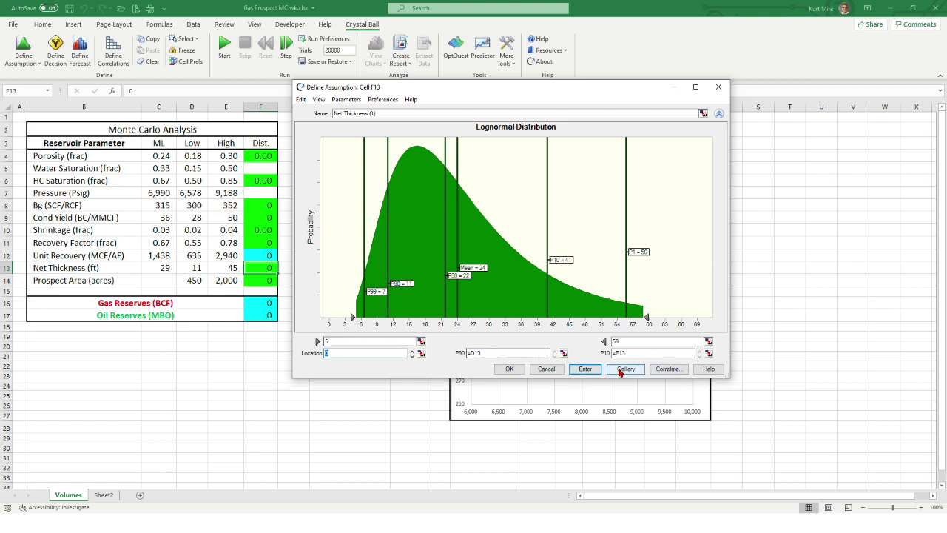
{"action": "left_click", "coordinate": [502, 369]}
{"action": "left_click", "coordinate": [265, 280]}
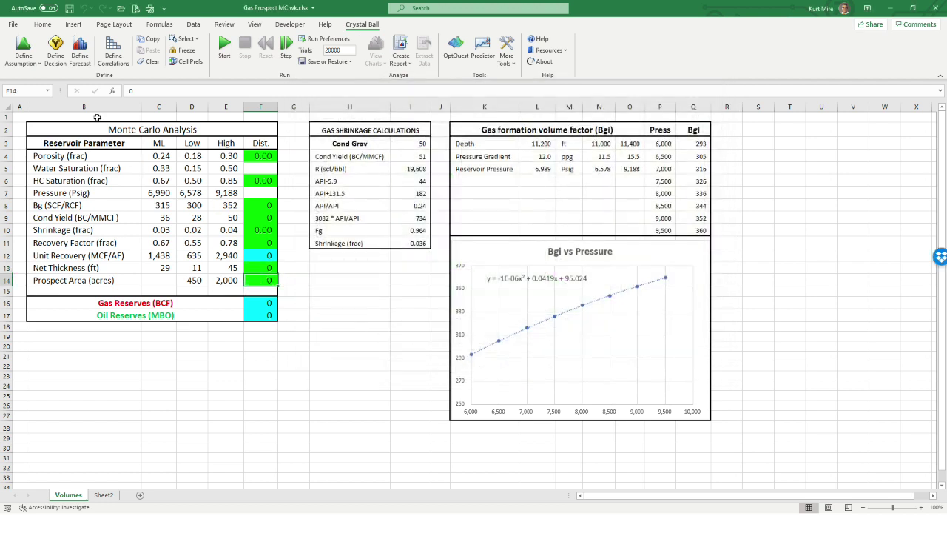
{"action": "left_click", "coordinate": [24, 53]}
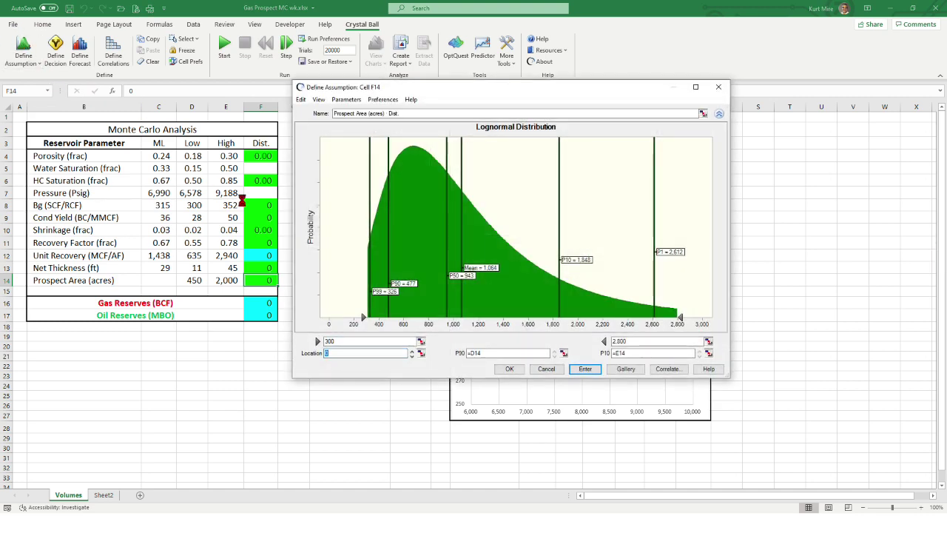
{"action": "key", "text": "shift+Tab"}
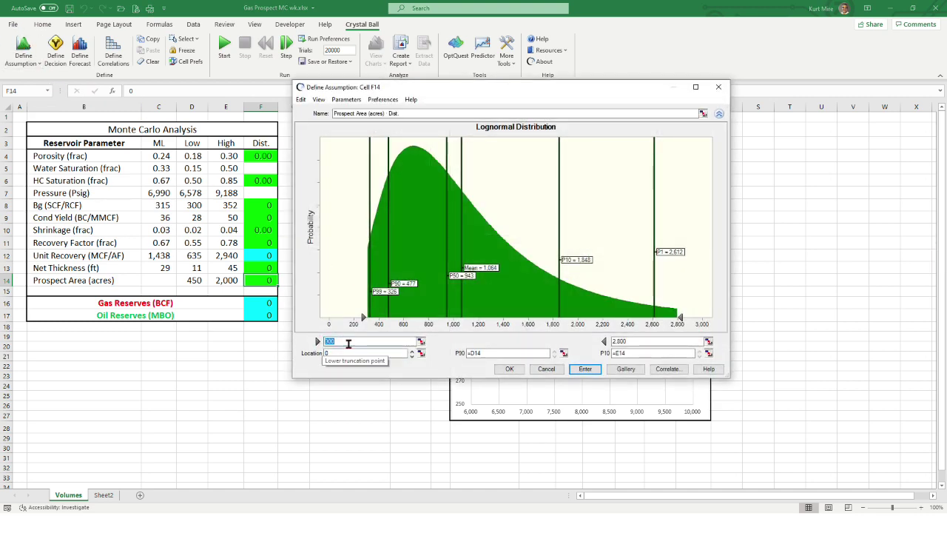
{"action": "double_click", "coordinate": [632, 342]}
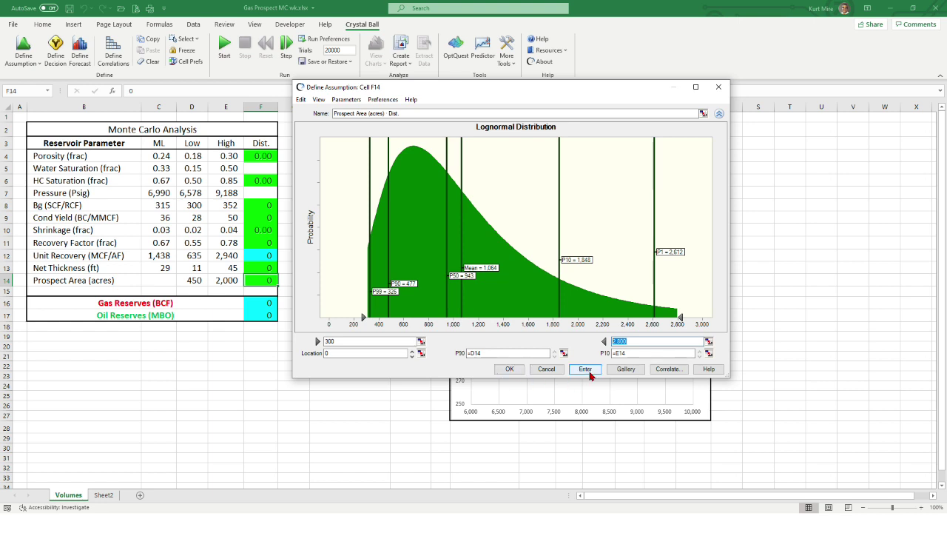
{"action": "left_click", "coordinate": [510, 369]}
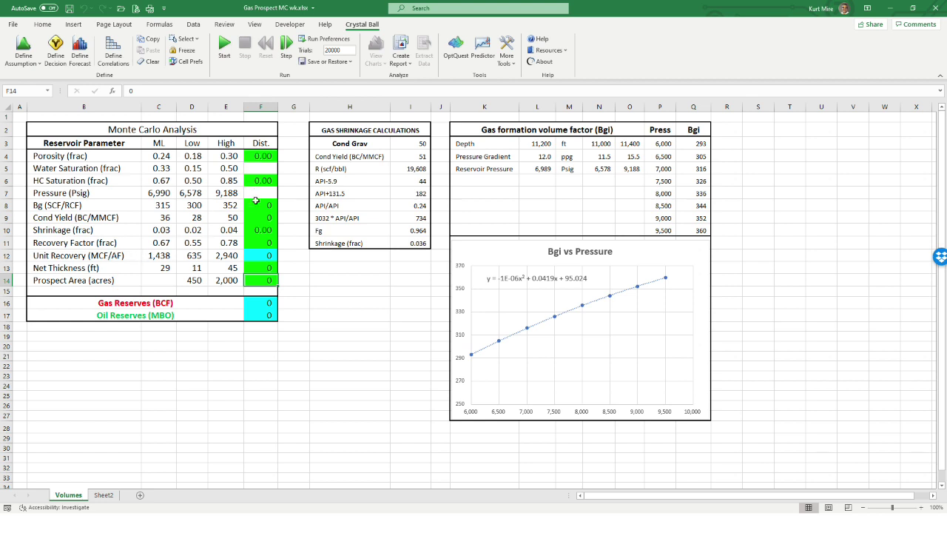
{"action": "left_click_drag", "start_coordinate": [255, 208], "coordinate": [256, 243]}
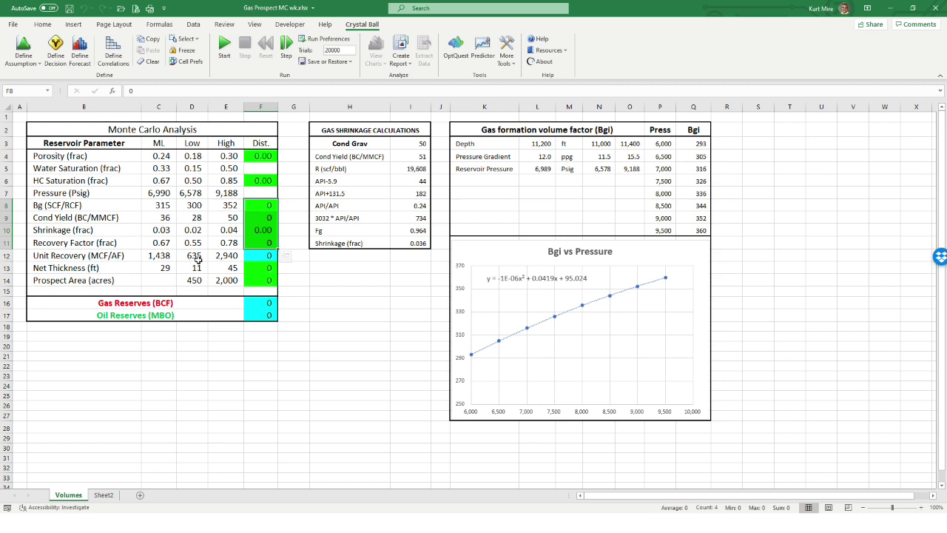
{"action": "left_click", "coordinate": [264, 259]}
{"action": "left_click_drag", "start_coordinate": [42, 256], "coordinate": [257, 255]}
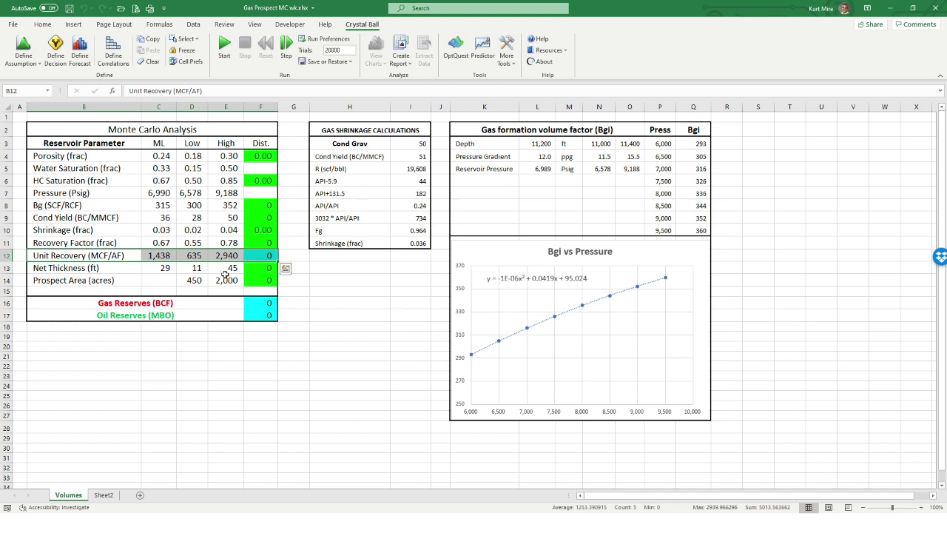
{"action": "left_click_drag", "start_coordinate": [265, 305], "coordinate": [268, 315]}
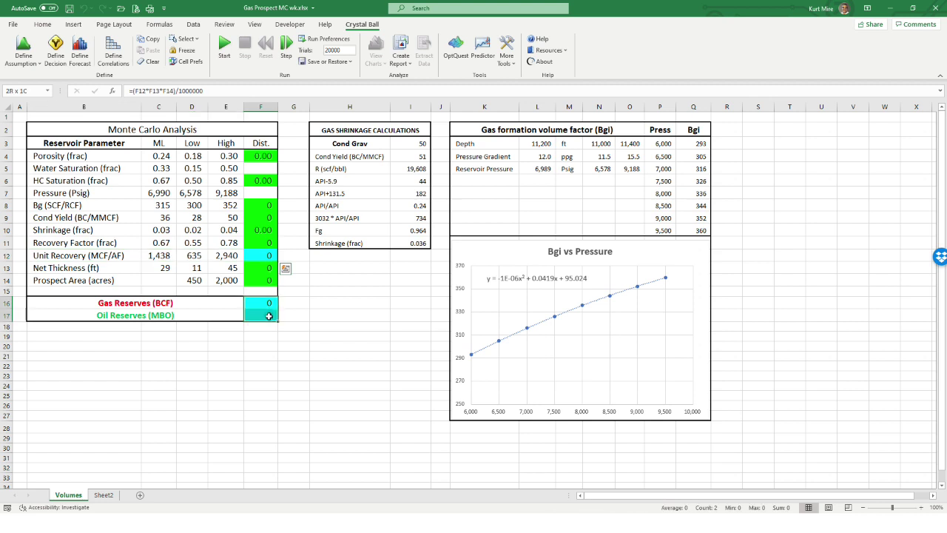
{"action": "left_click", "coordinate": [257, 304]}
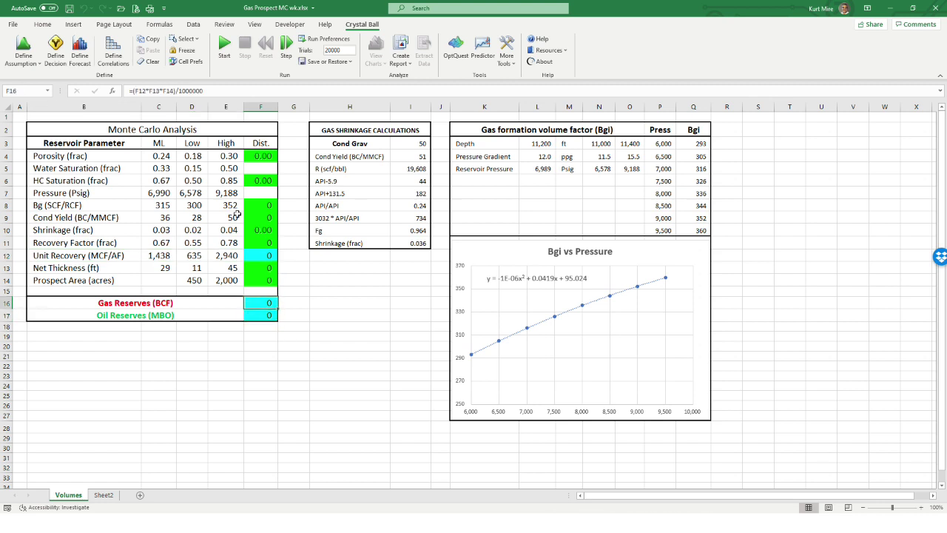
{"action": "left_click", "coordinate": [177, 91]}
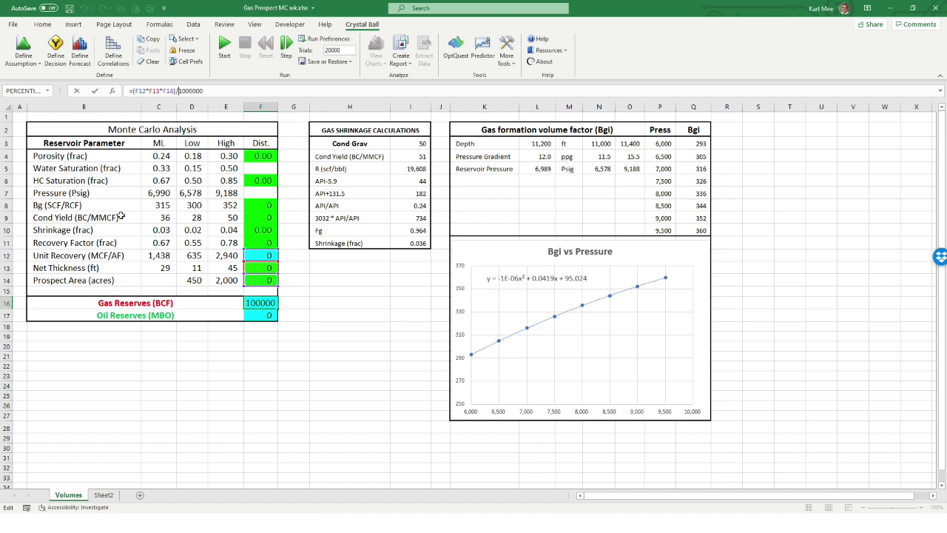
{"action": "key", "text": "Escape"}
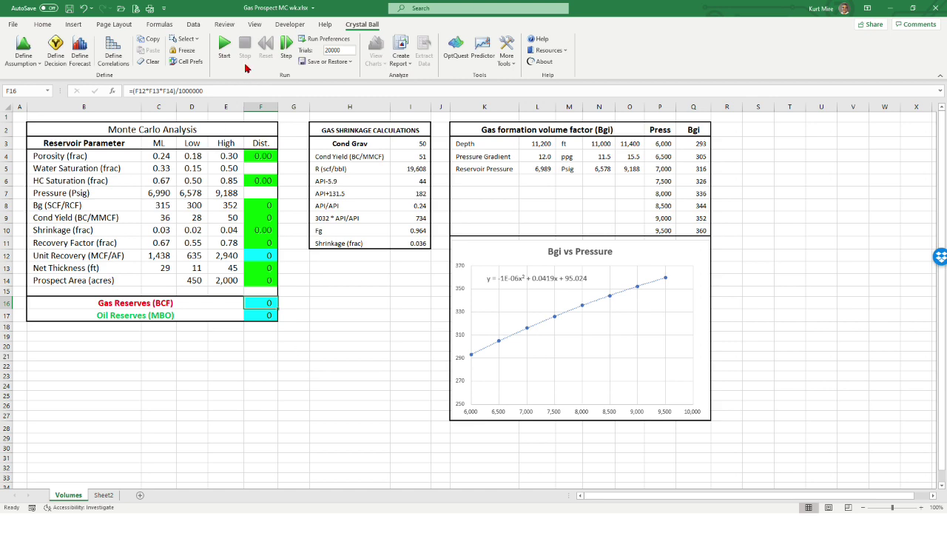
Step: Start the Crystal Ball simulation and let all 20,000 trials finish
{"action": "left_click", "coordinate": [224, 45]}
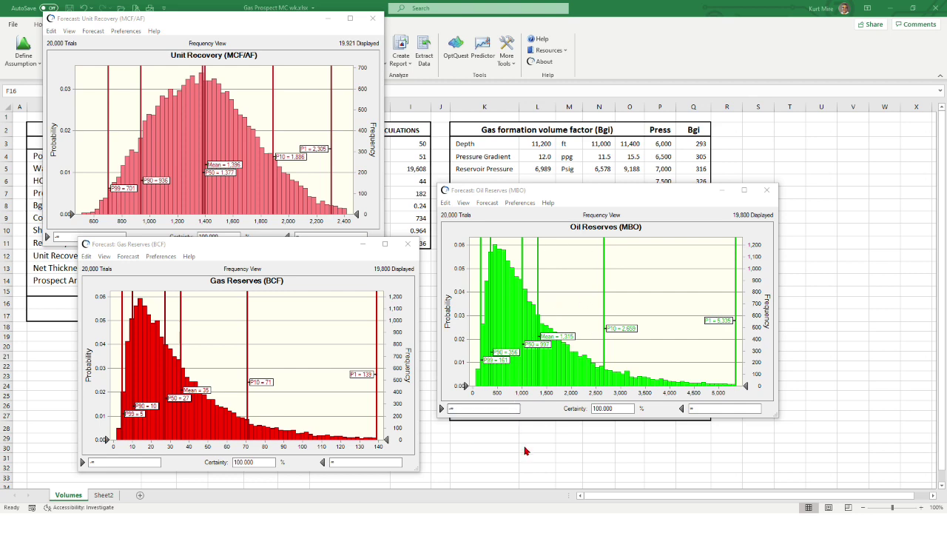
Step: Return to the PowerPoint slideshow's Gas Reserves histogram slide (P90 10, P50 28, P10 73)
{"action": "key", "text": "super"}
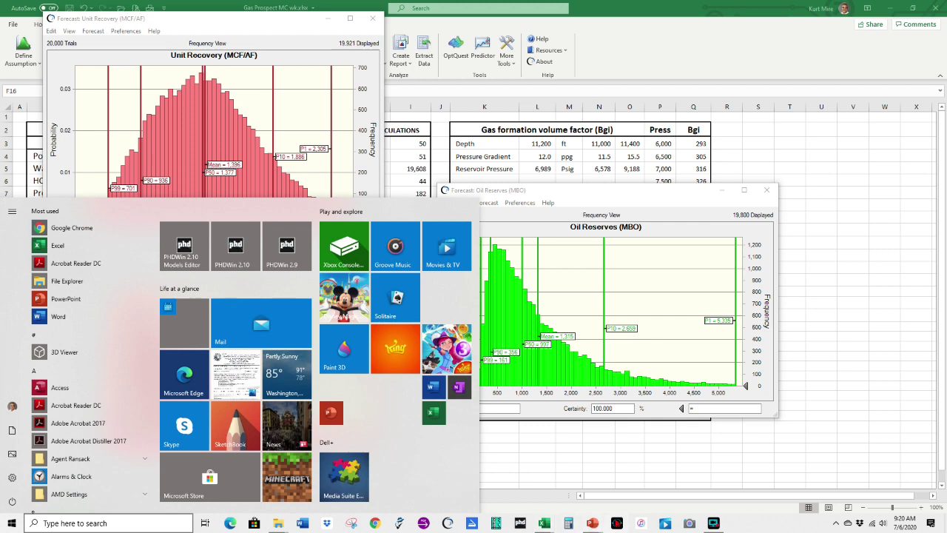
{"action": "mouse_move", "coordinate": [592, 523]}
{"action": "left_click", "coordinate": [698, 480]}
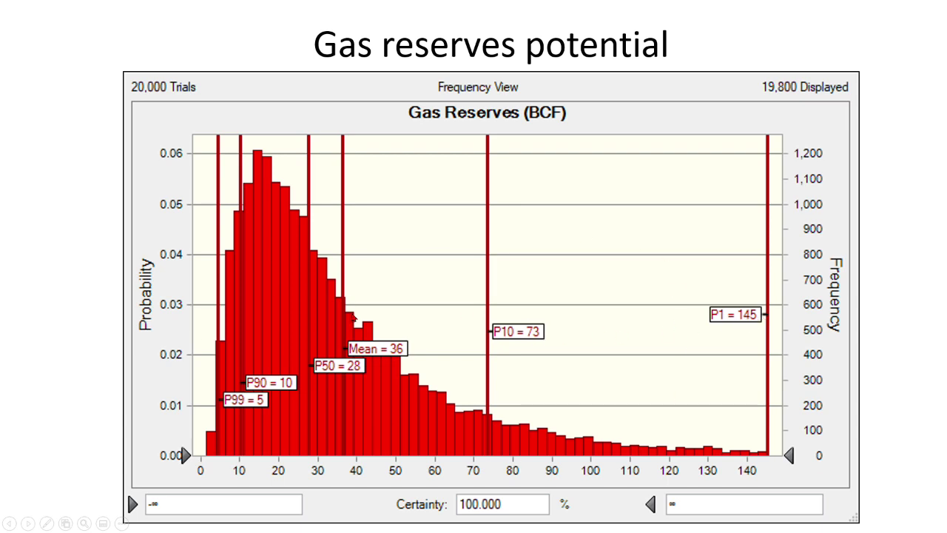
Step: Advance through the Oil reserves slide to the Gas/Oil P90-P50-P10 summary table
{"action": "left_click", "coordinate": [628, 333]}
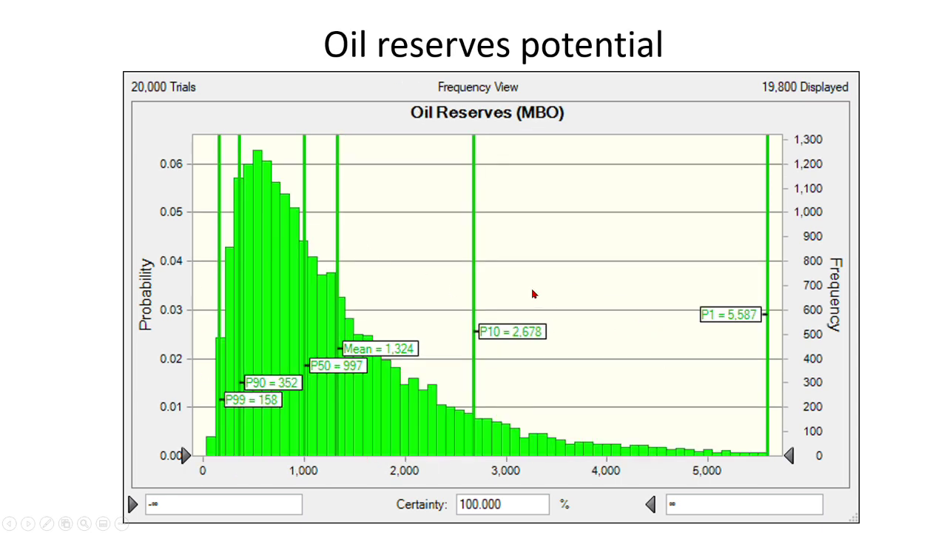
{"action": "left_click", "coordinate": [596, 302]}
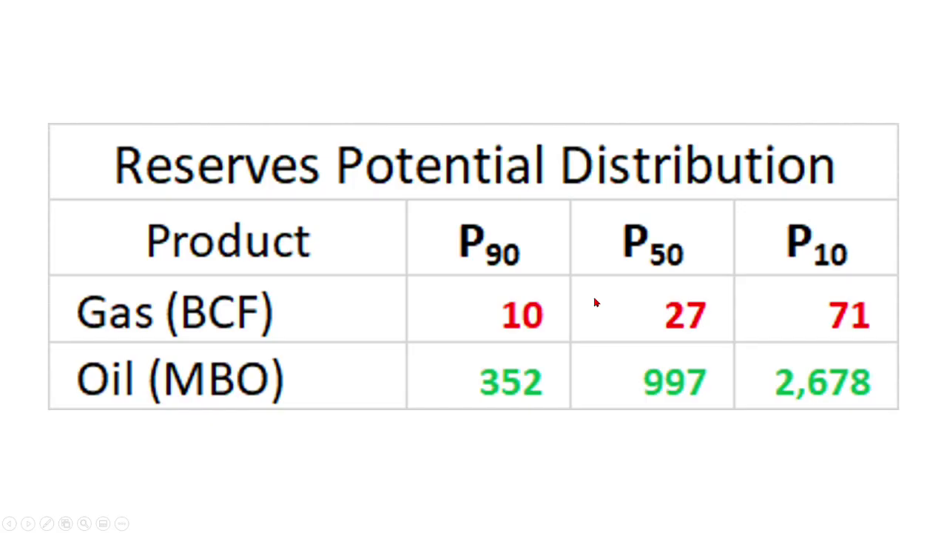